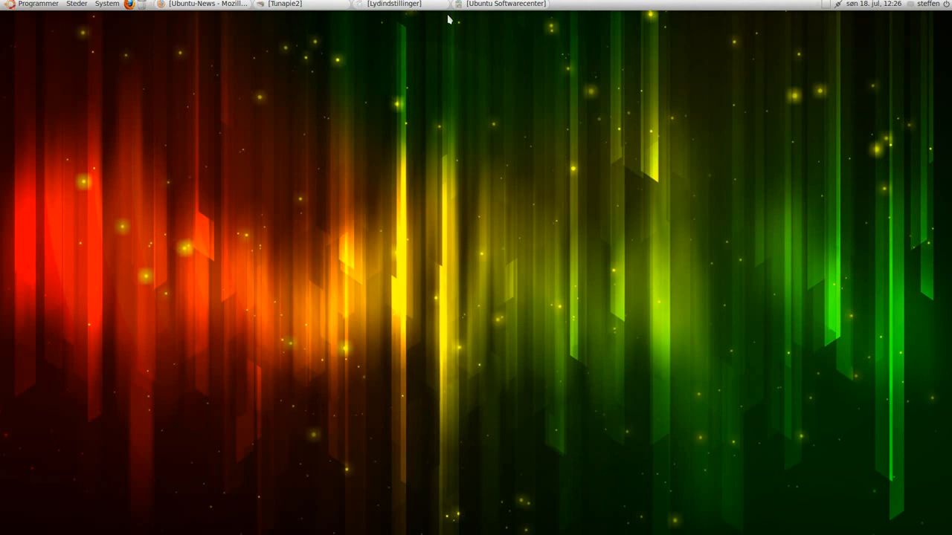
# Step: Confirm Tunapie shows as installed, then minimize Ubuntu Software Center to the desktop
pyautogui.click(484, 4)
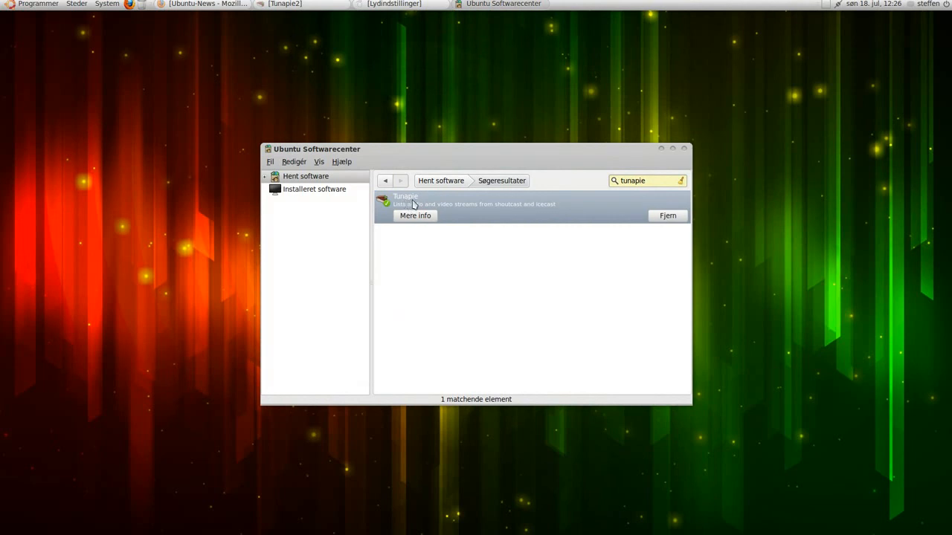
pyautogui.click(663, 150)
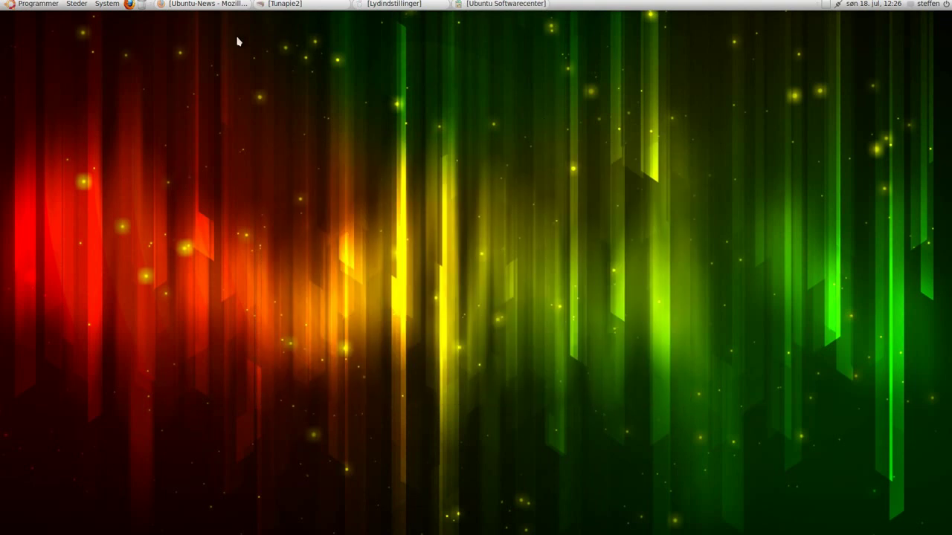
# Step: Glance at the Sound and Video applications menu, then restore the Tunapie2 window from the taskbar
pyautogui.click(42, 6)
pyautogui.moveTo(40, 64)
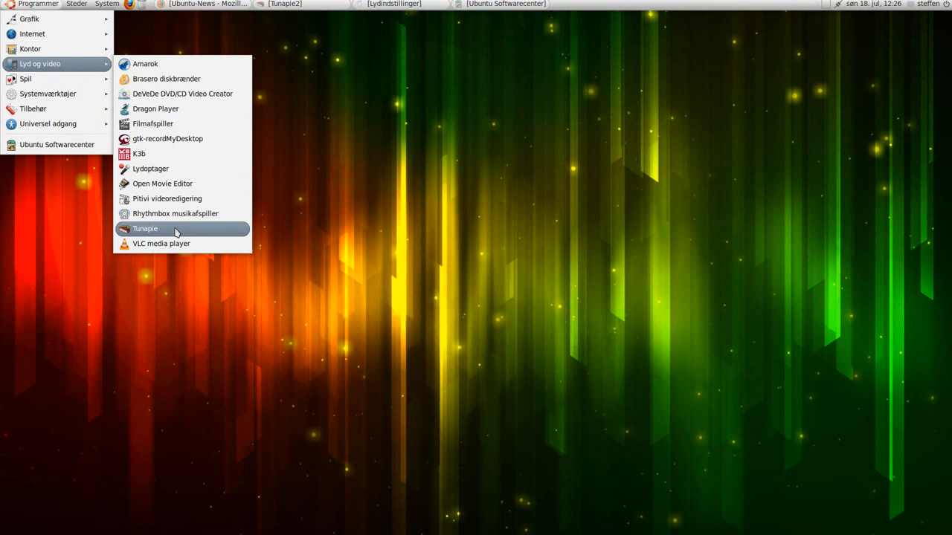
pyautogui.click(356, 108)
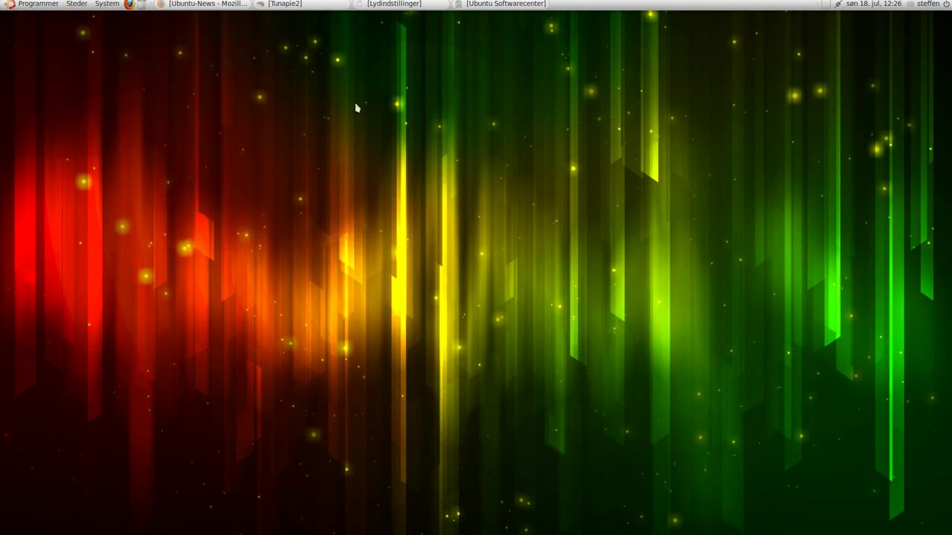
pyautogui.click(308, 6)
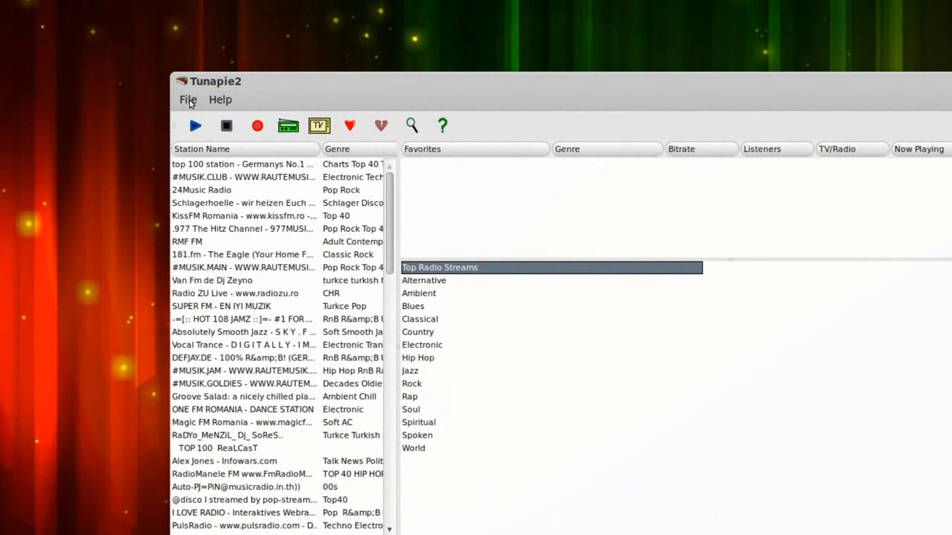
# Step: Verify in Preferences that vlc is both the audio and Nsv video player, then close it
pyautogui.click(189, 101)
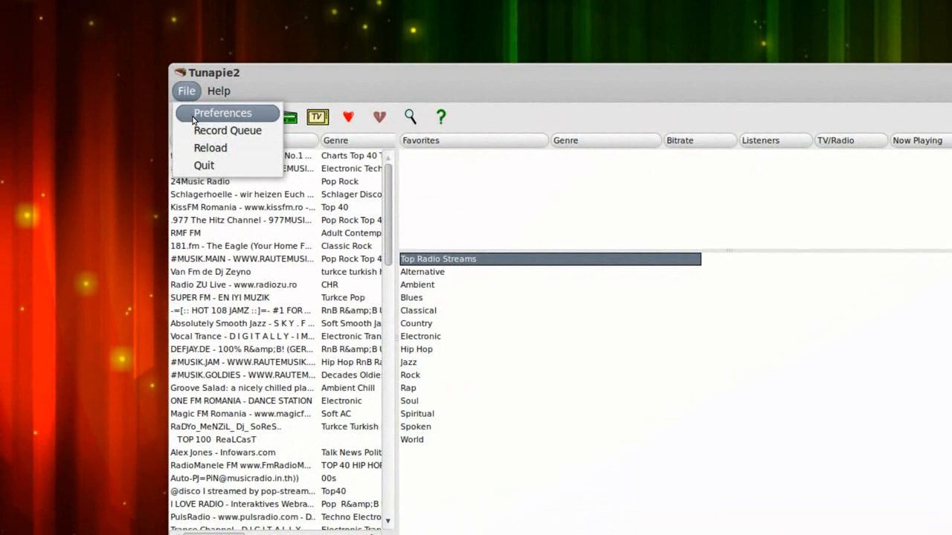
pyautogui.click(194, 116)
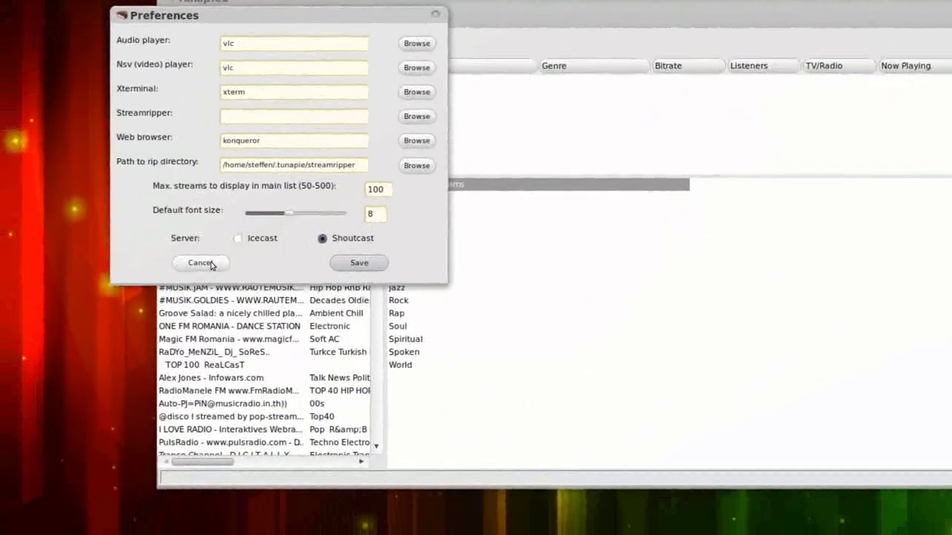
pyautogui.click(192, 325)
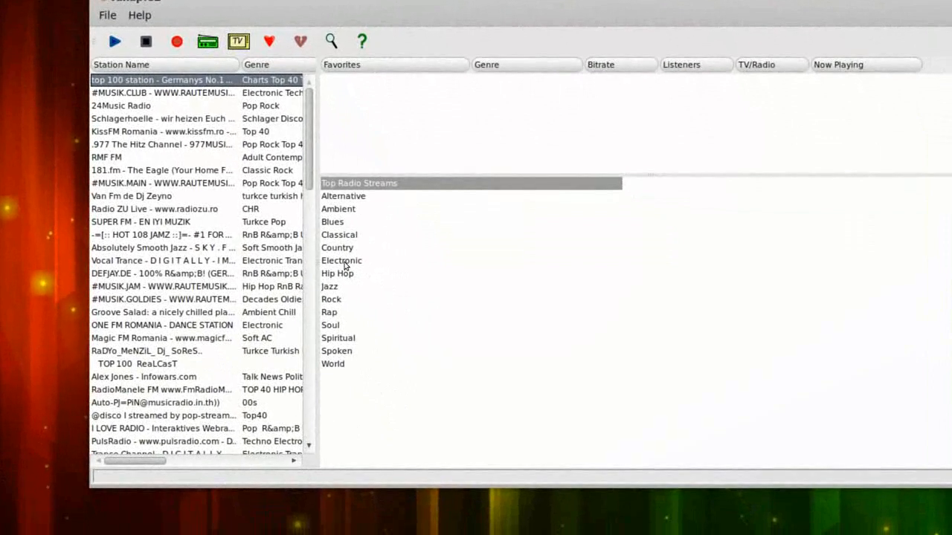
# Step: Play Techno4ever Radio from the Electronic genre in VLC, then close the player
pyautogui.click(344, 267)
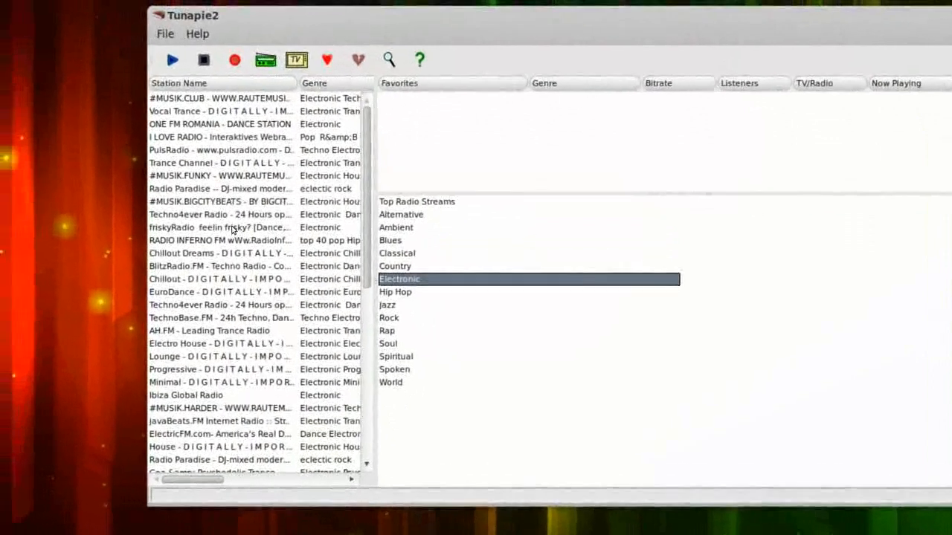
pyautogui.click(219, 221)
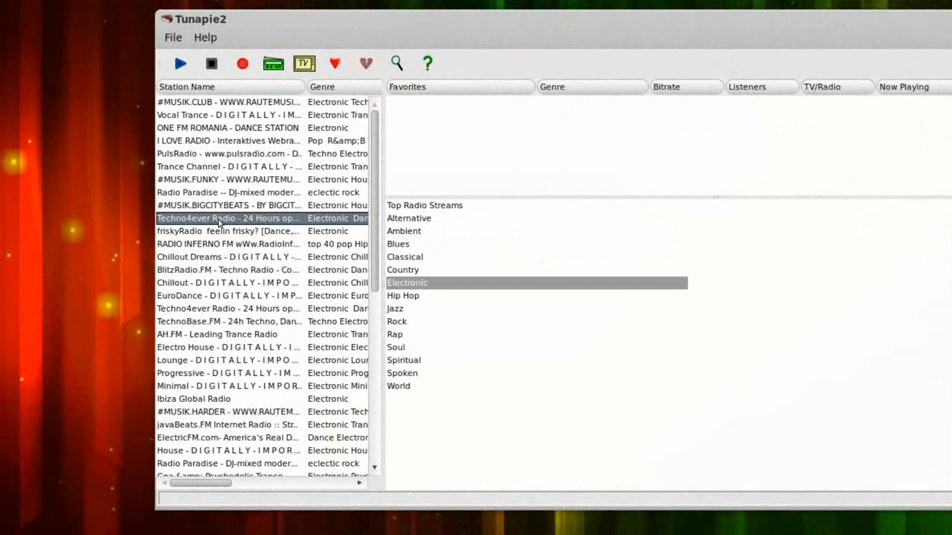
pyautogui.doubleClick(219, 221)
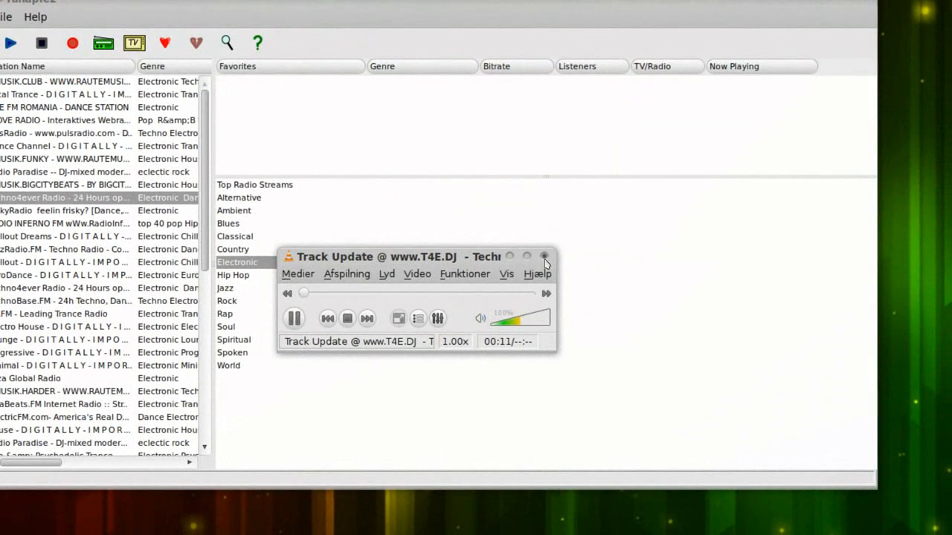
pyautogui.click(545, 257)
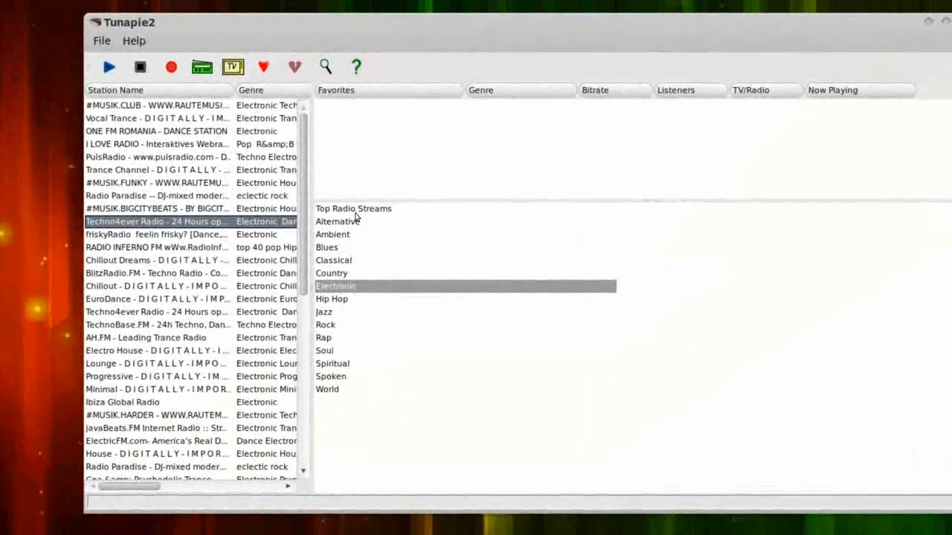
# Step: From Top Radio Streams, play HitzRadio.com in the Hip Hop genre in VLC and close the player
pyautogui.click(355, 211)
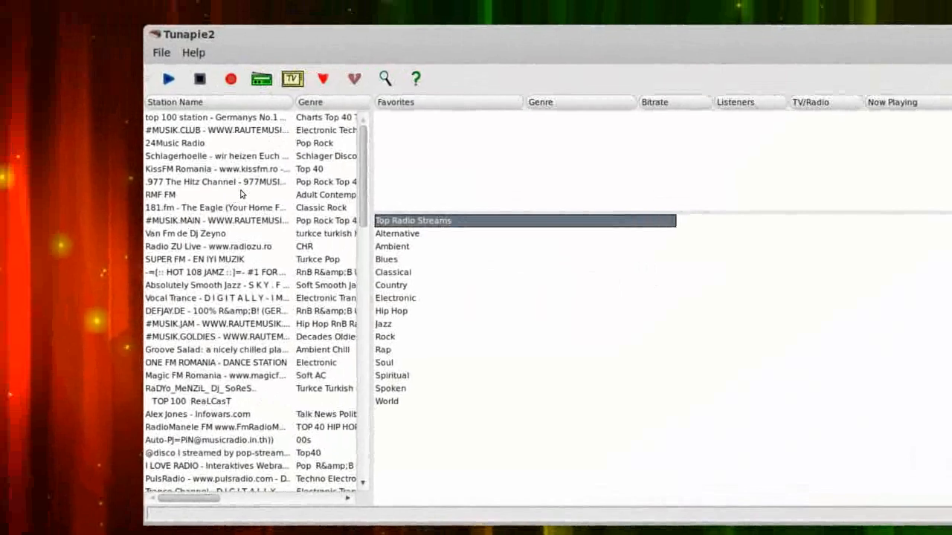
pyautogui.scroll(-5, 242, 194)
pyautogui.scroll(-5, 244, 194)
pyautogui.scroll(-5, 248, 194)
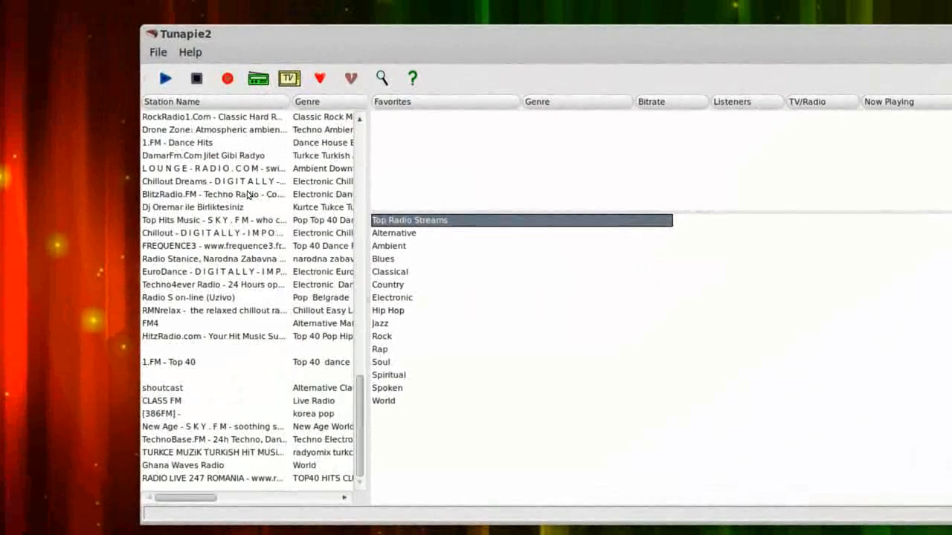
pyautogui.scroll(10, 248, 194)
pyautogui.scroll(9, 248, 194)
pyautogui.scroll(5, 248, 194)
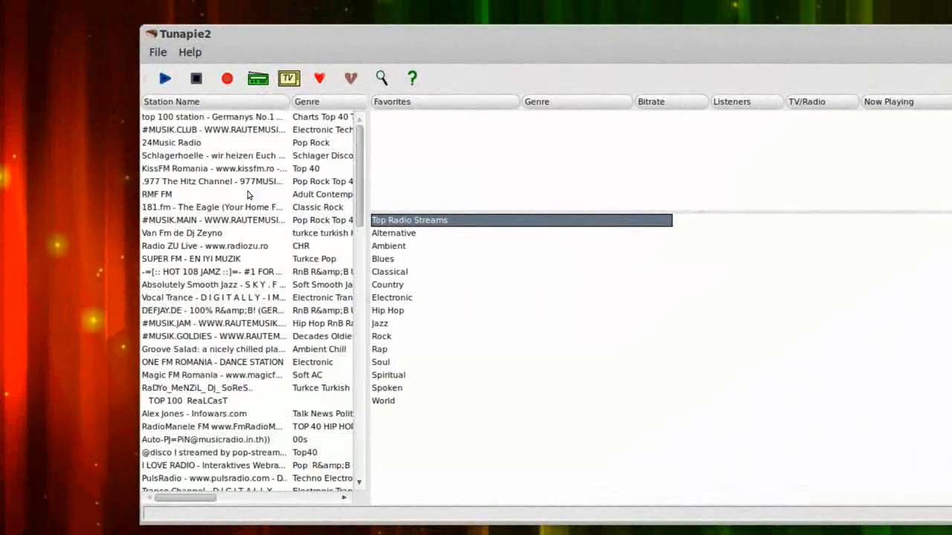
pyautogui.scroll(-12, 247, 194)
pyautogui.scroll(-5, 248, 194)
pyautogui.scroll(2, 248, 194)
pyautogui.scroll(10, 248, 194)
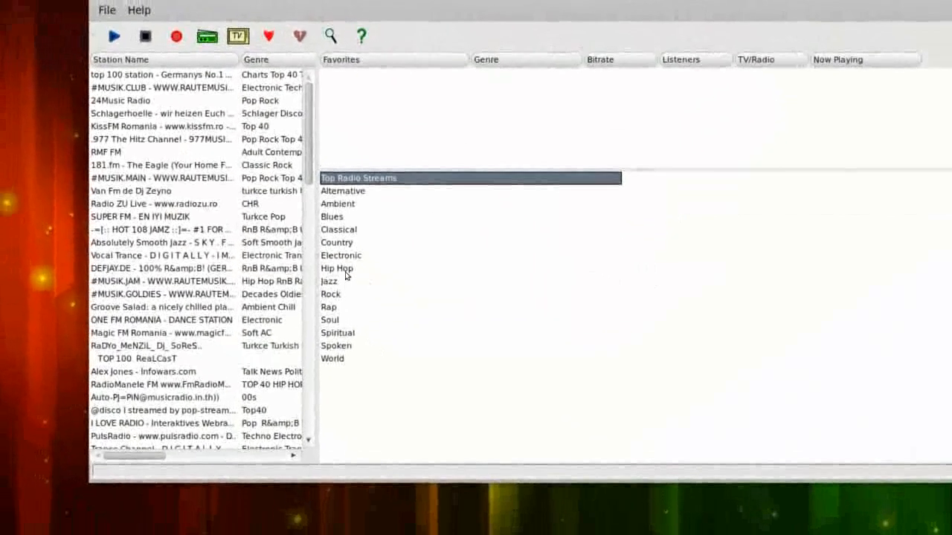
pyautogui.click(344, 271)
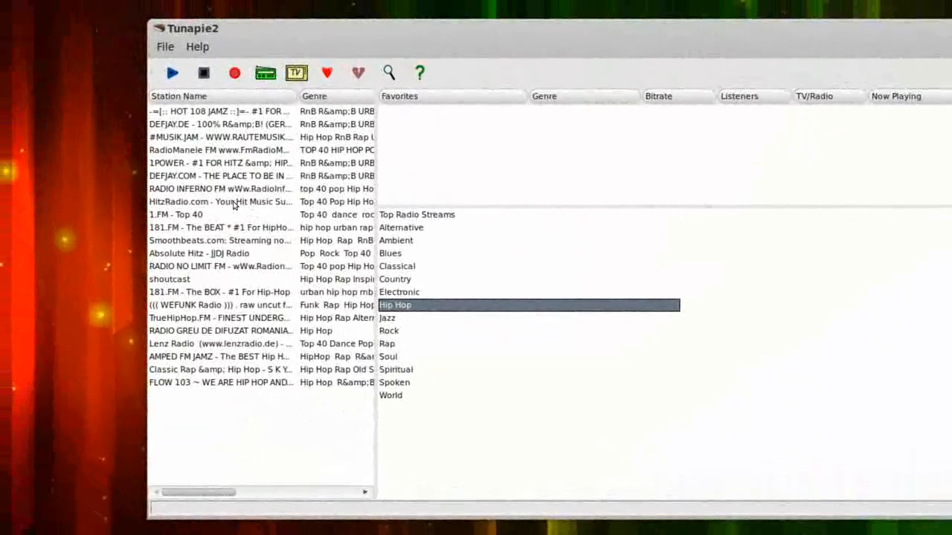
pyautogui.click(233, 202)
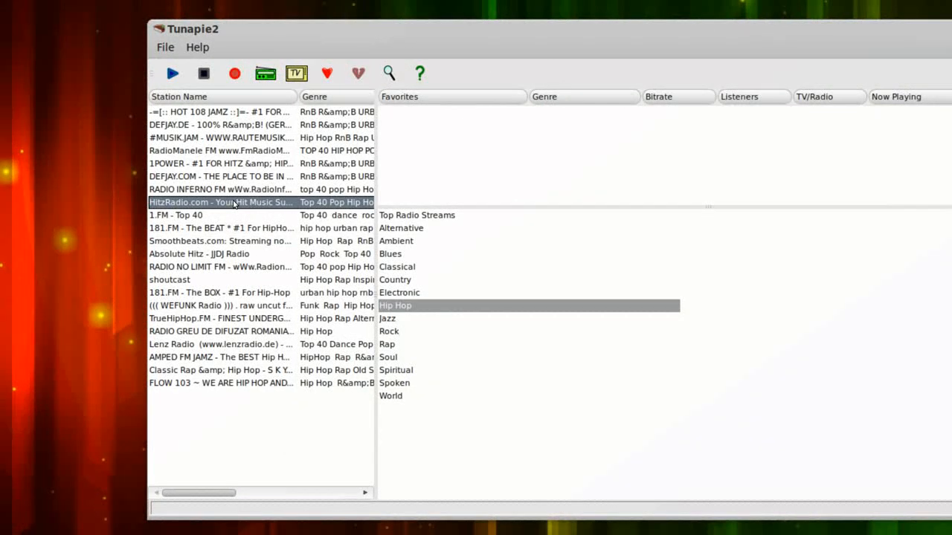
pyautogui.doubleClick(233, 202)
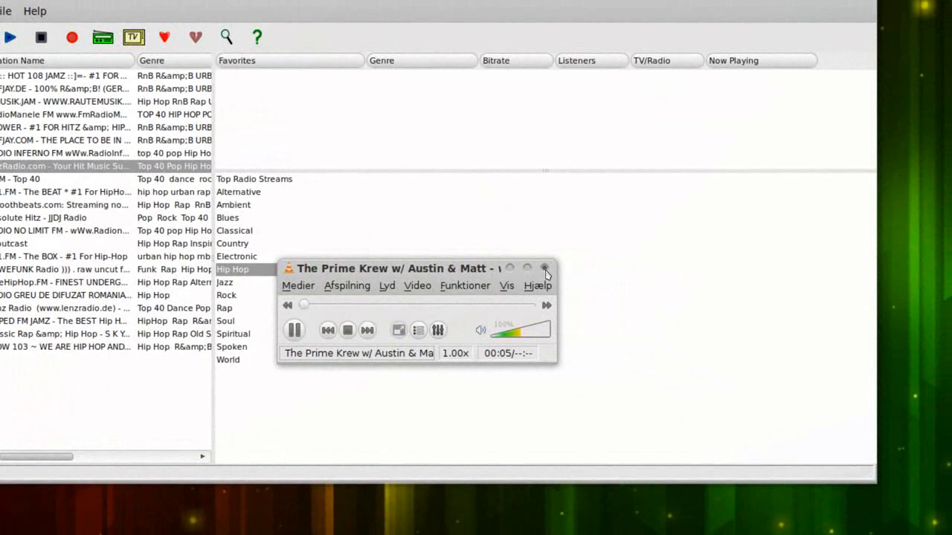
pyautogui.click(545, 269)
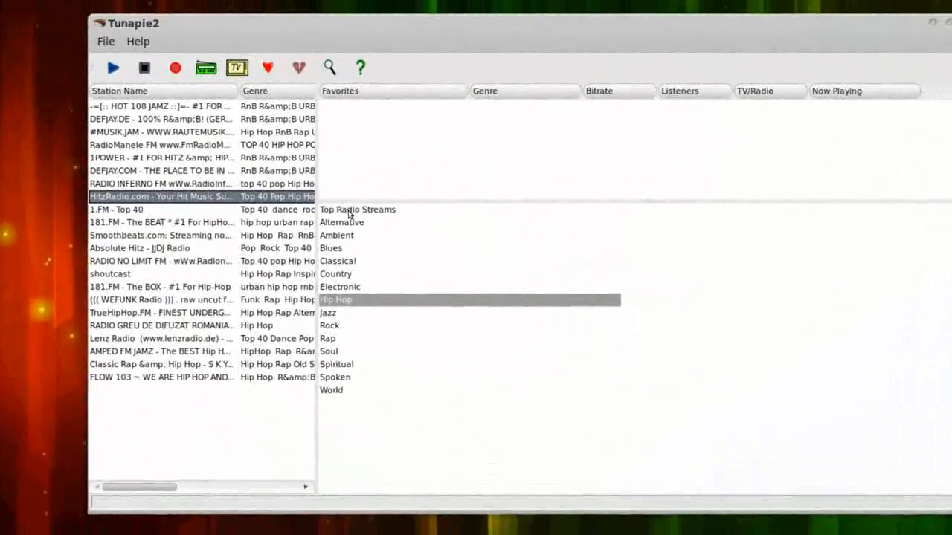
# Step: Return to Top Radio Streams, briefly opening and dismissing the File menu
pyautogui.click(349, 211)
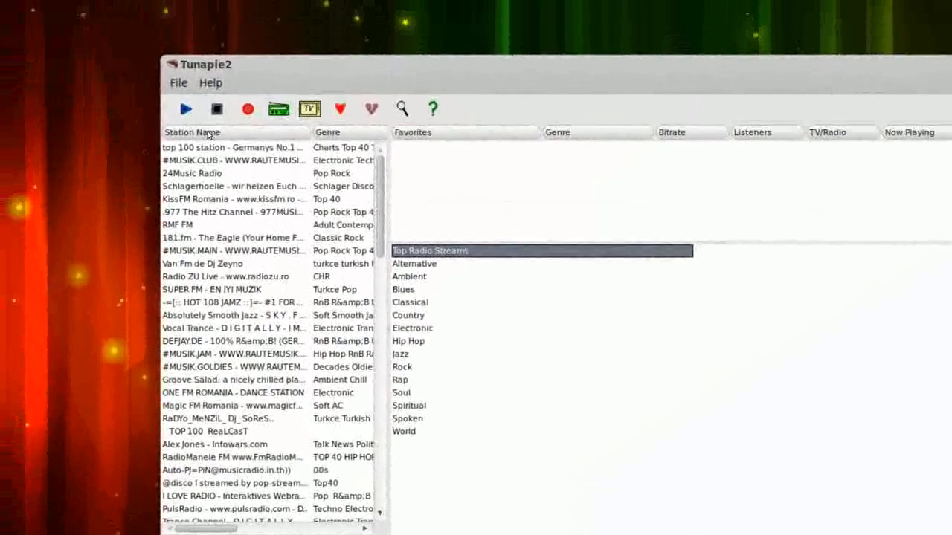
pyautogui.click(179, 84)
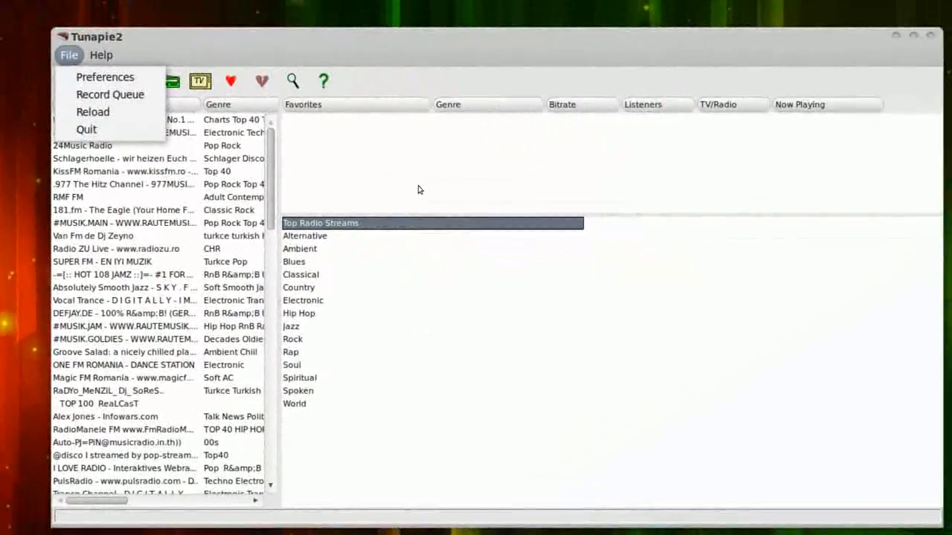
pyautogui.click(418, 189)
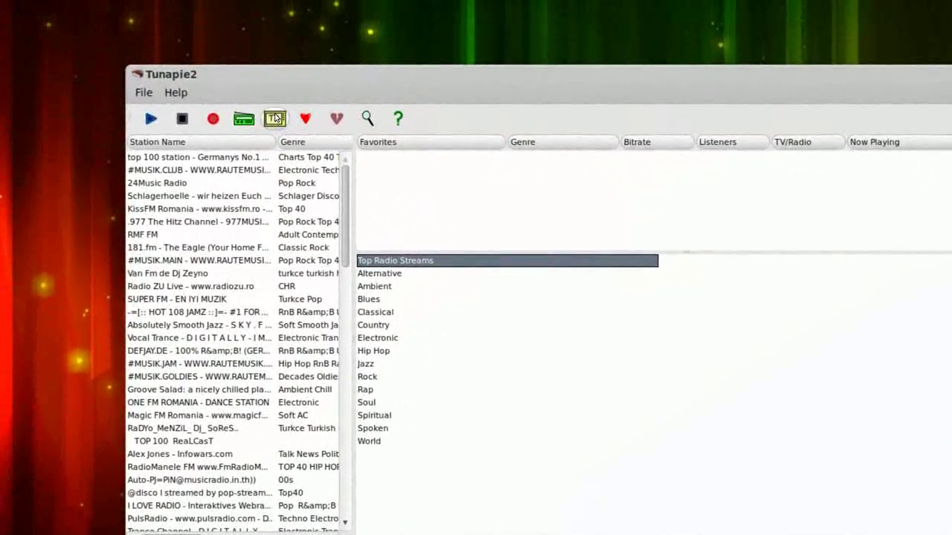
# Step: Switch to TV streams and play the third Family Guy Cartoon stream in VLC, then close it
pyautogui.click(276, 107)
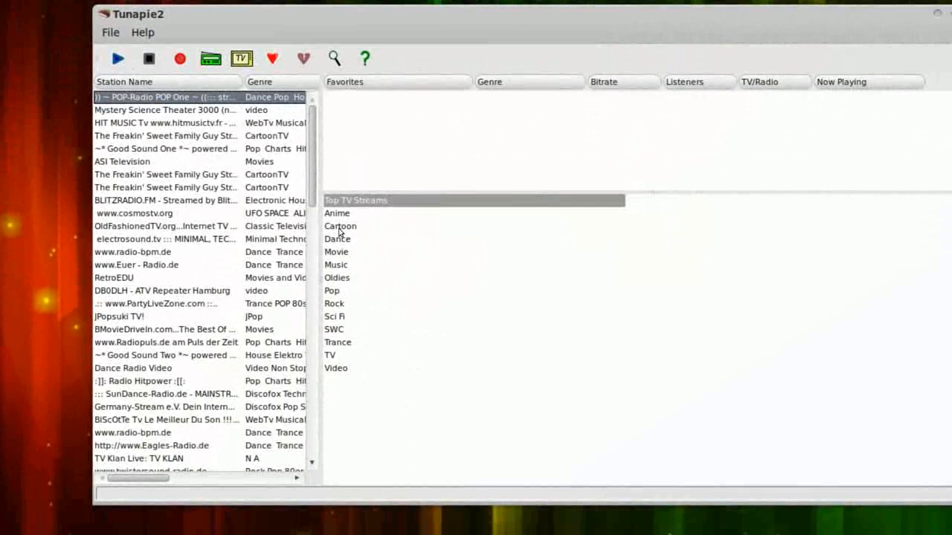
pyautogui.click(340, 228)
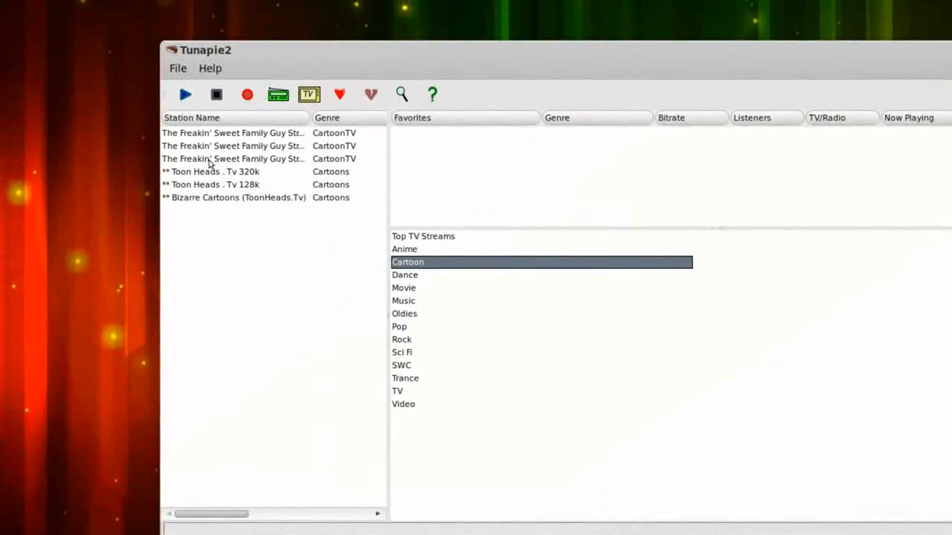
pyautogui.click(212, 160)
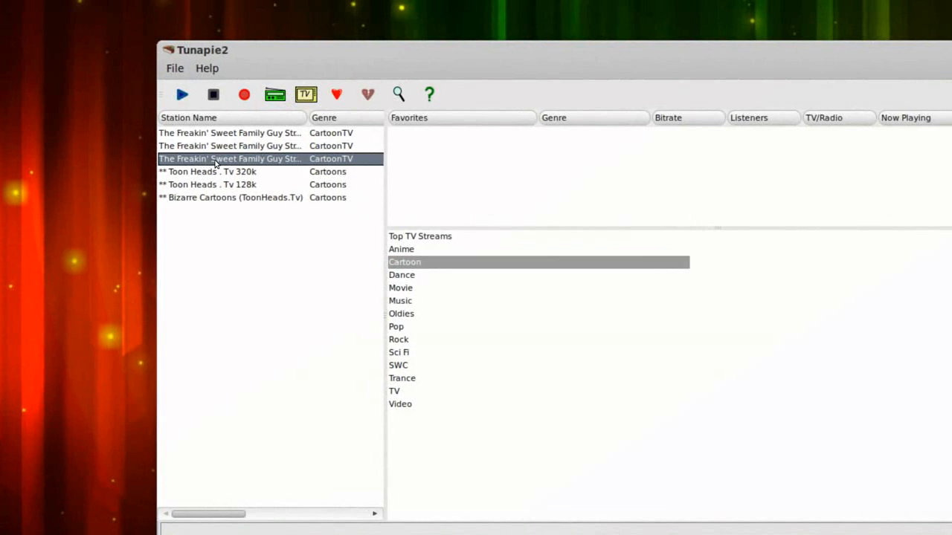
pyautogui.doubleClick(216, 161)
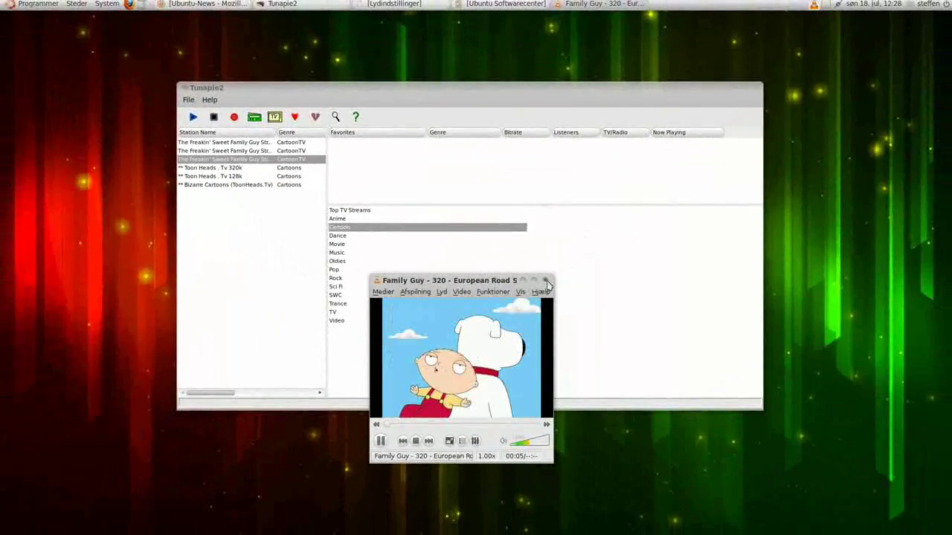
pyautogui.click(547, 276)
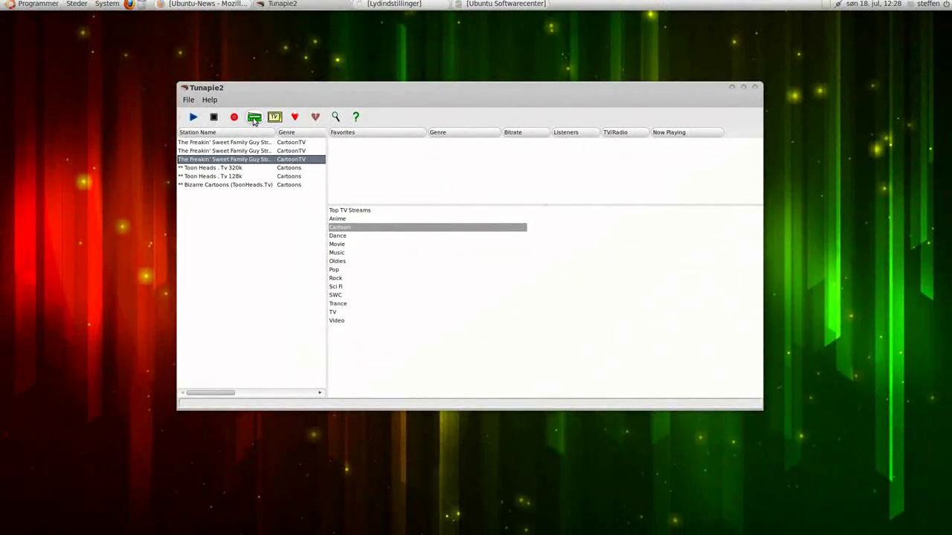
# Step: Switch the station list back from TV streams to radio stations
pyautogui.click(254, 119)
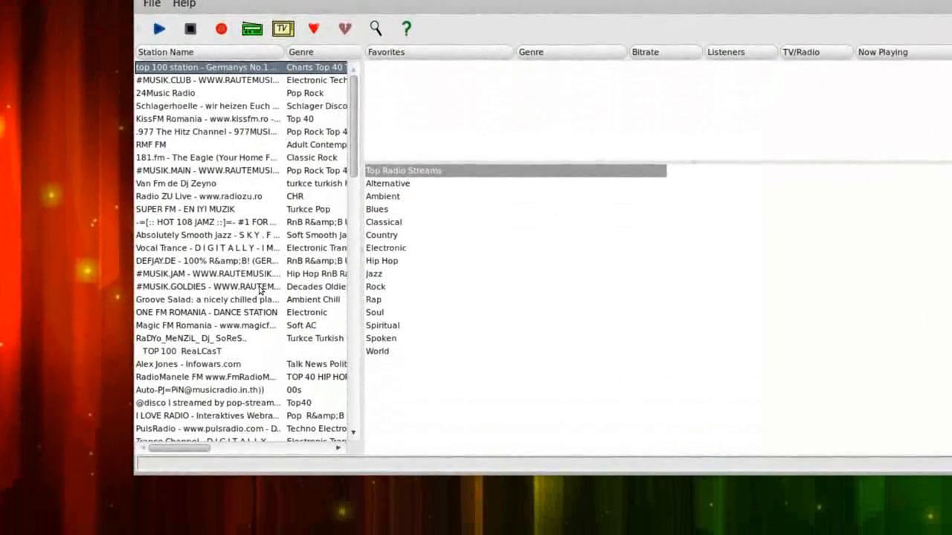
pyautogui.scroll(-3, 259, 290)
pyautogui.scroll(-6, 259, 290)
pyautogui.scroll(-5, 259, 286)
pyautogui.scroll(5, 258, 285)
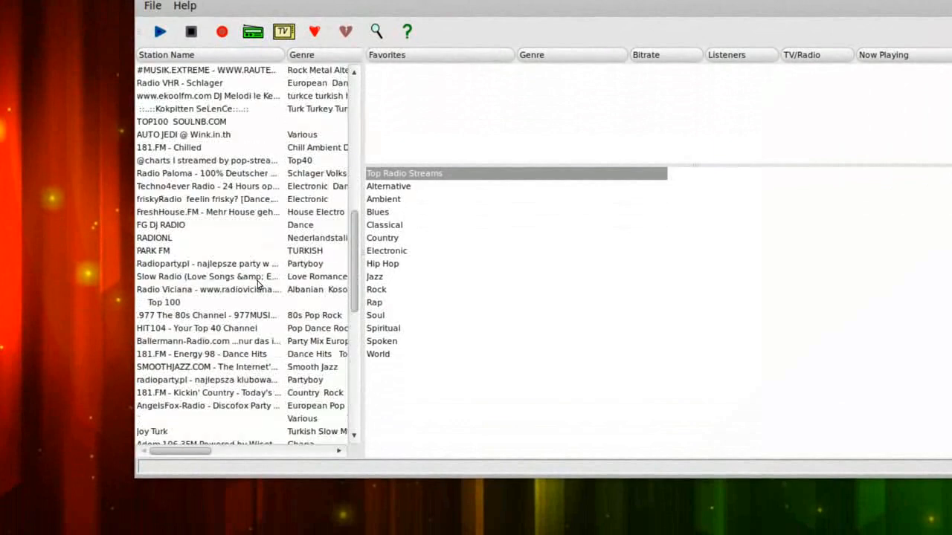
pyautogui.scroll(5, 258, 285)
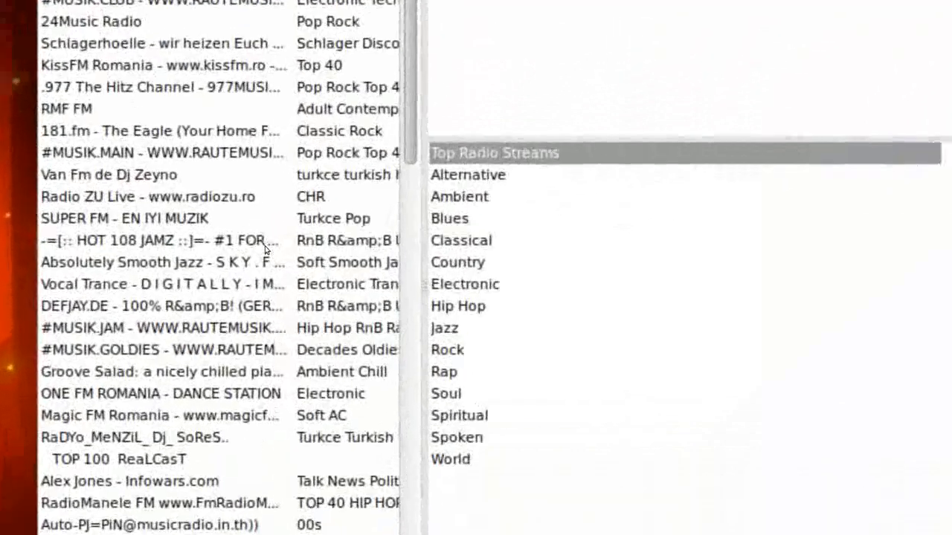